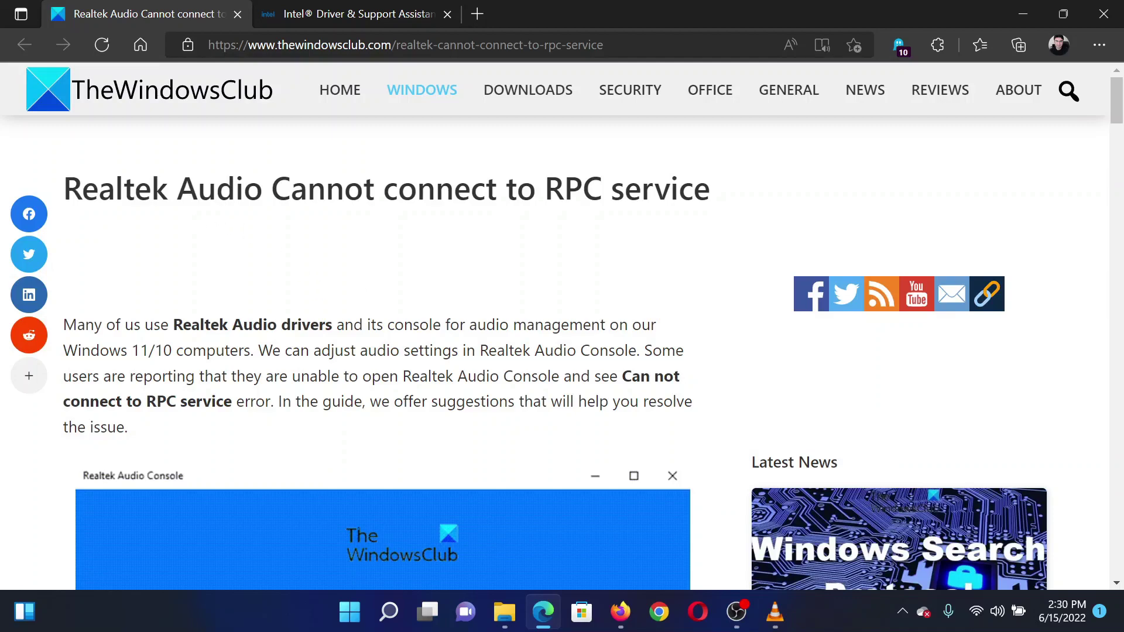
Highlight the Realtek article title and its Run Audio Troubleshooter fix.
drag(82, 188, 454, 188)
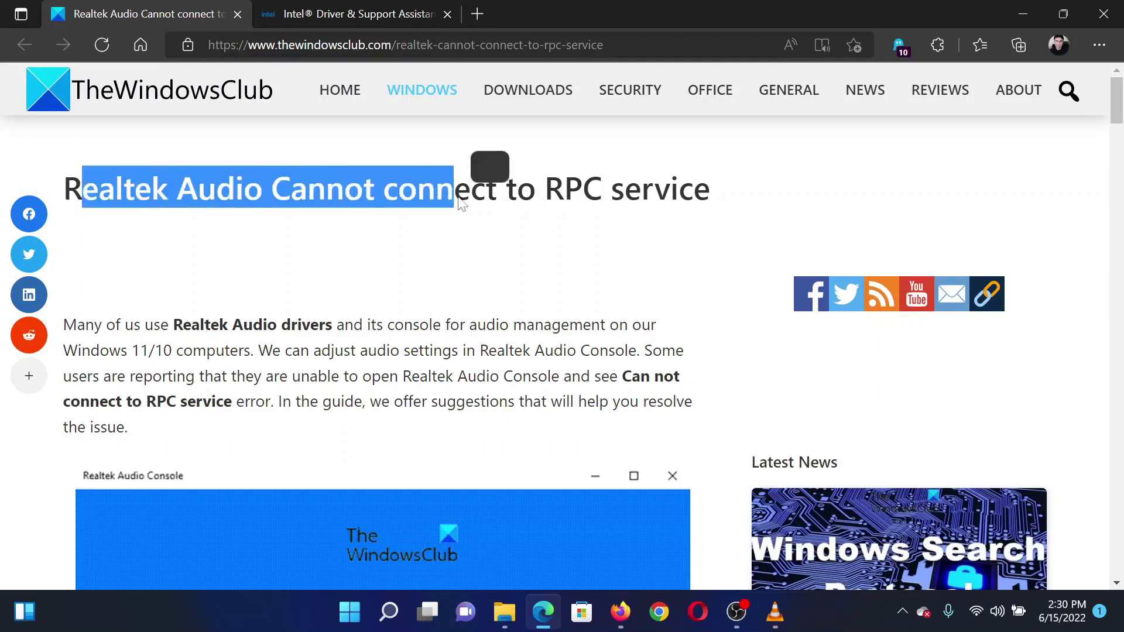
click(569, 302)
scroll(543, 459, down, 1)
scroll(507, 388, down, 4)
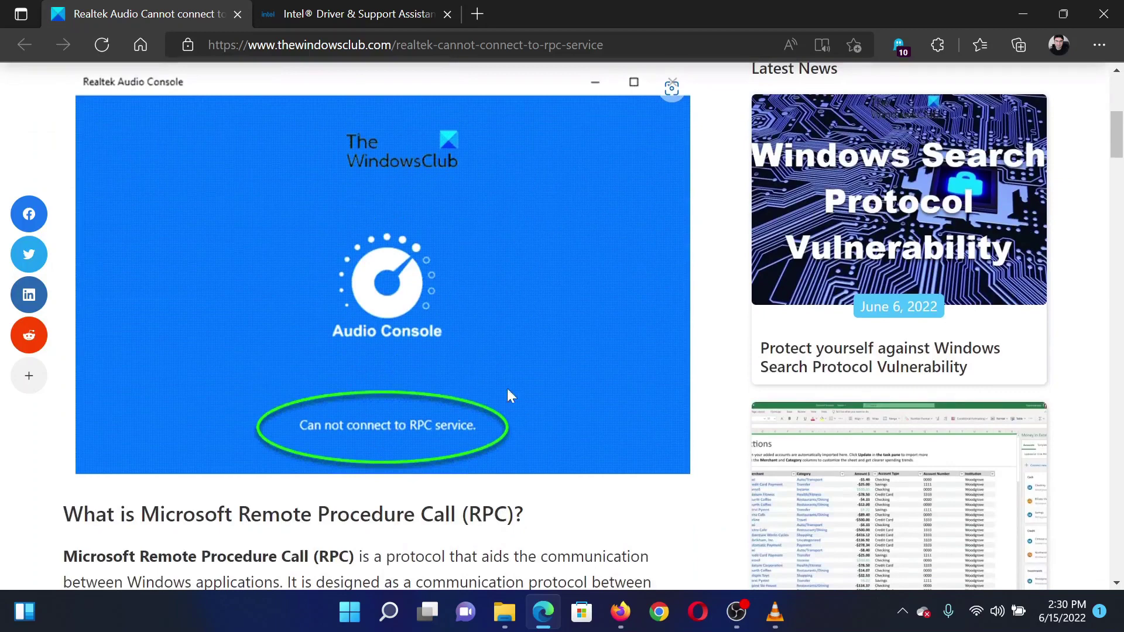
scroll(455, 402, up, 2)
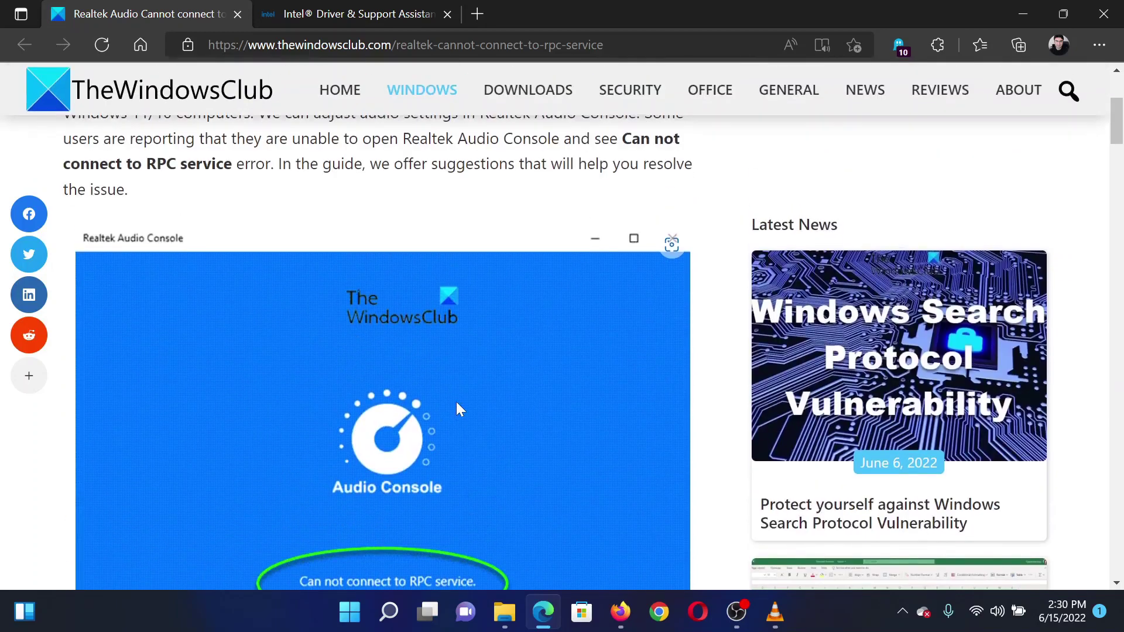
scroll(456, 401, up, 3)
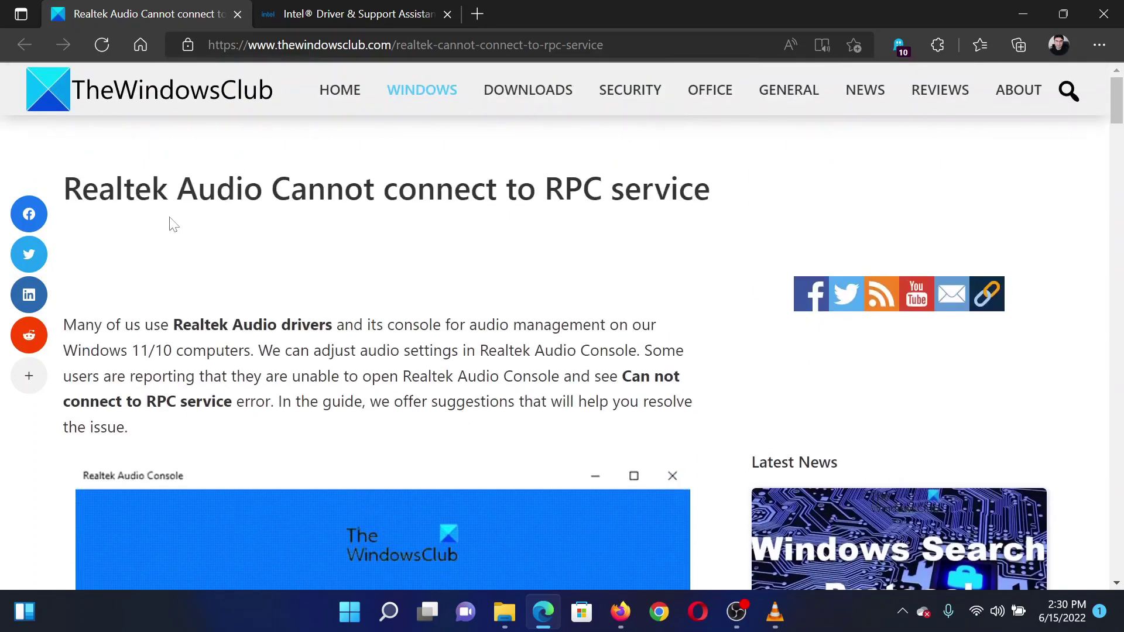
scroll(491, 421, down, 2)
scroll(491, 421, down, 3)
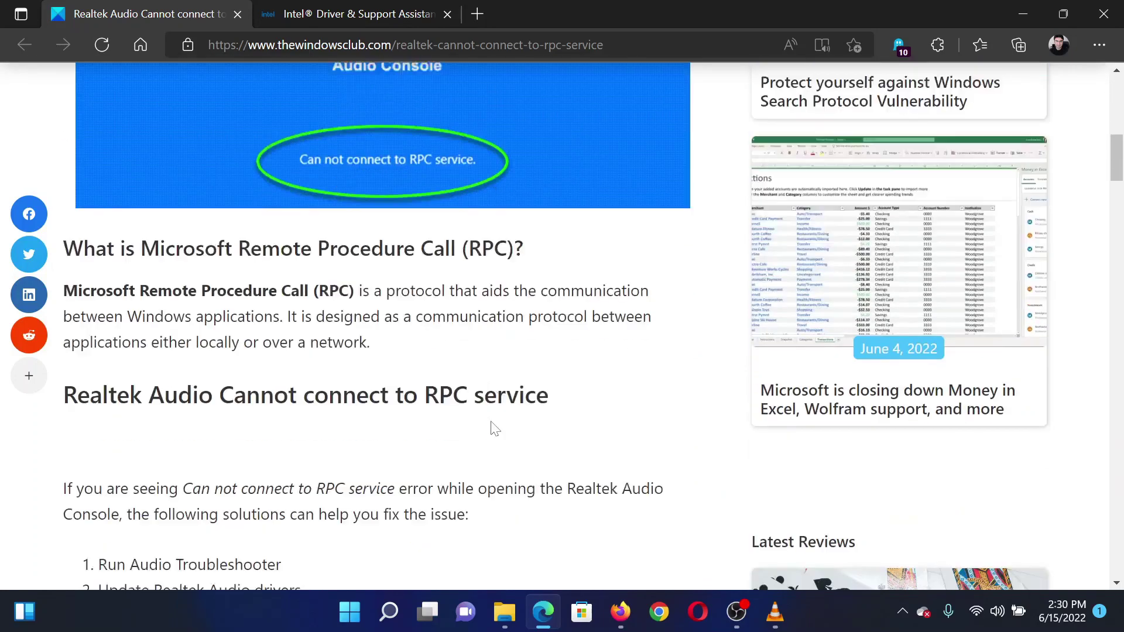
scroll(491, 426, down, 3)
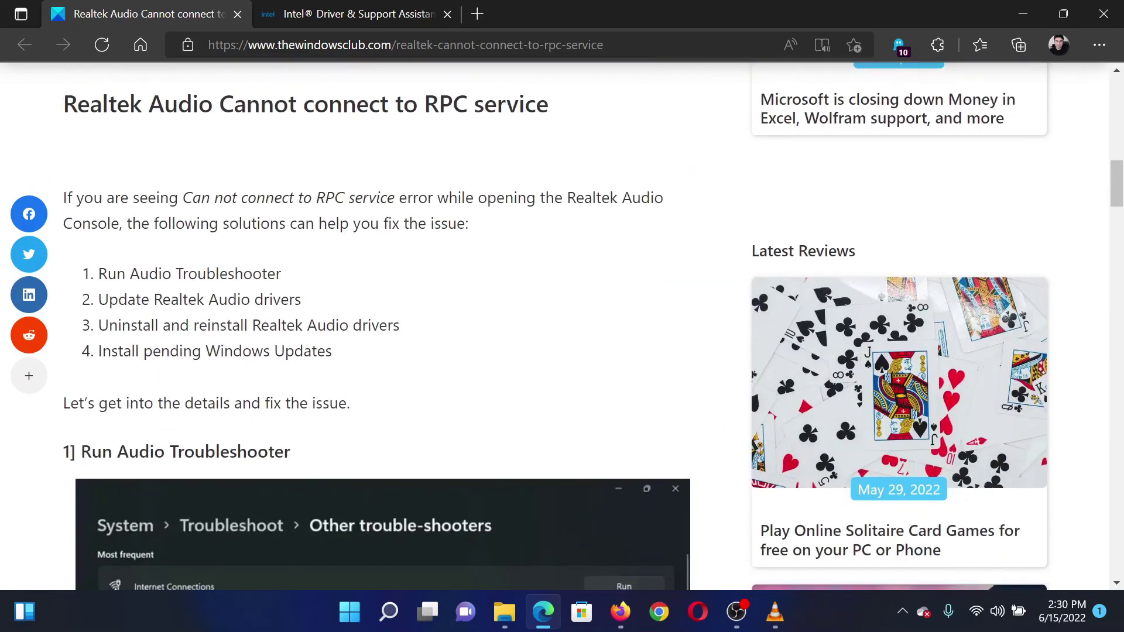
drag(98, 274, 302, 271)
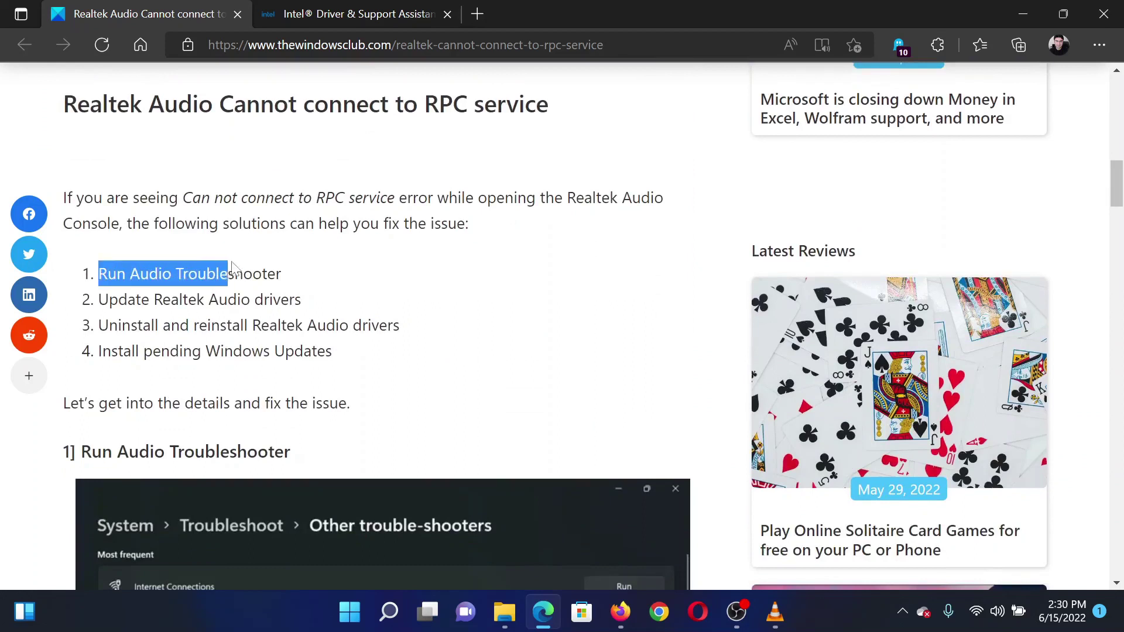
click(459, 303)
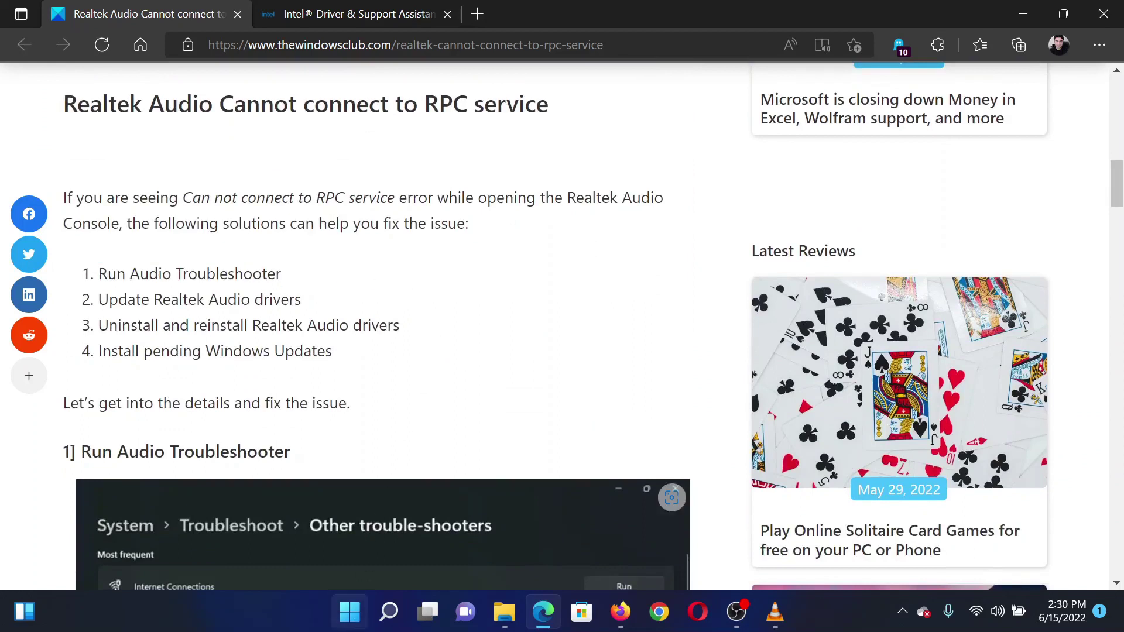
Browse Settings to the Other troubleshooters list, then close Settings.
right_click(349, 611)
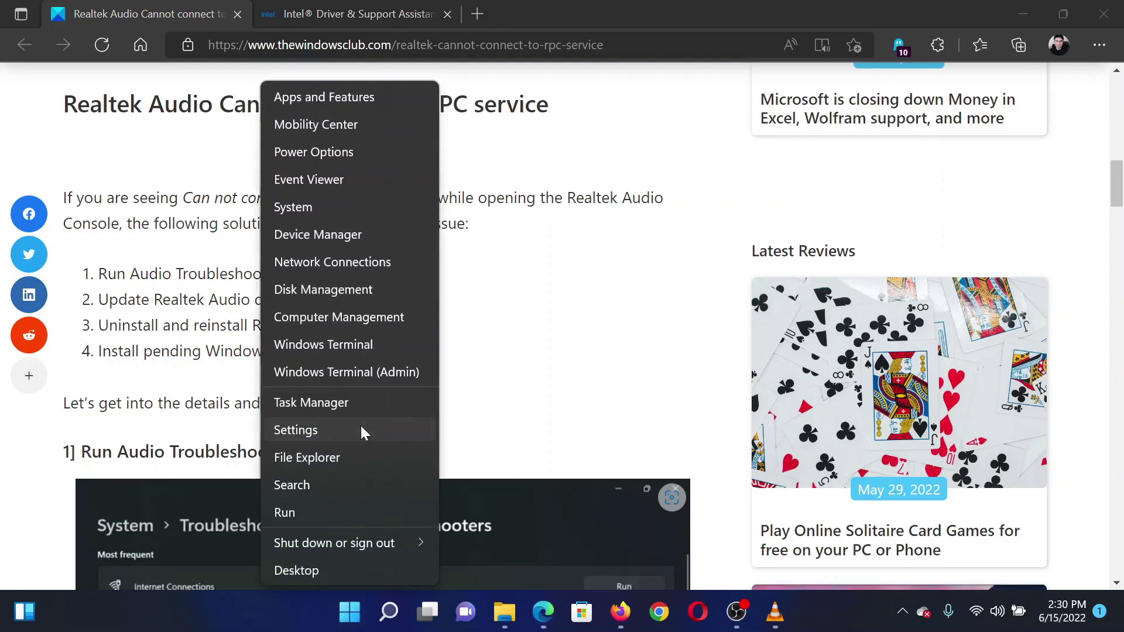
click(362, 430)
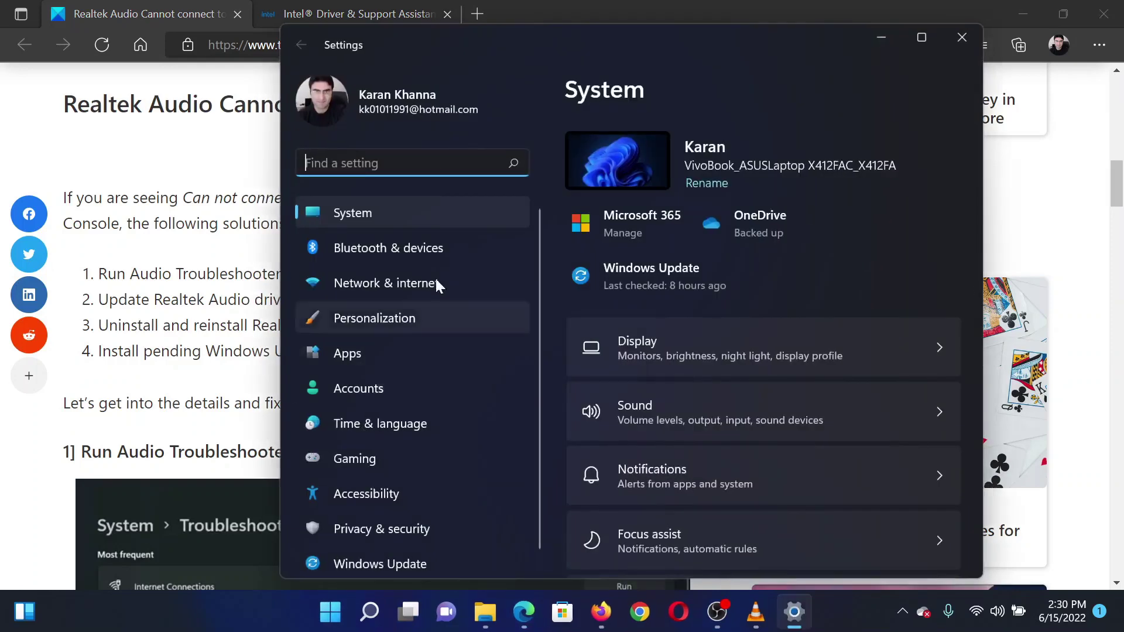
scroll(665, 503, down, 4)
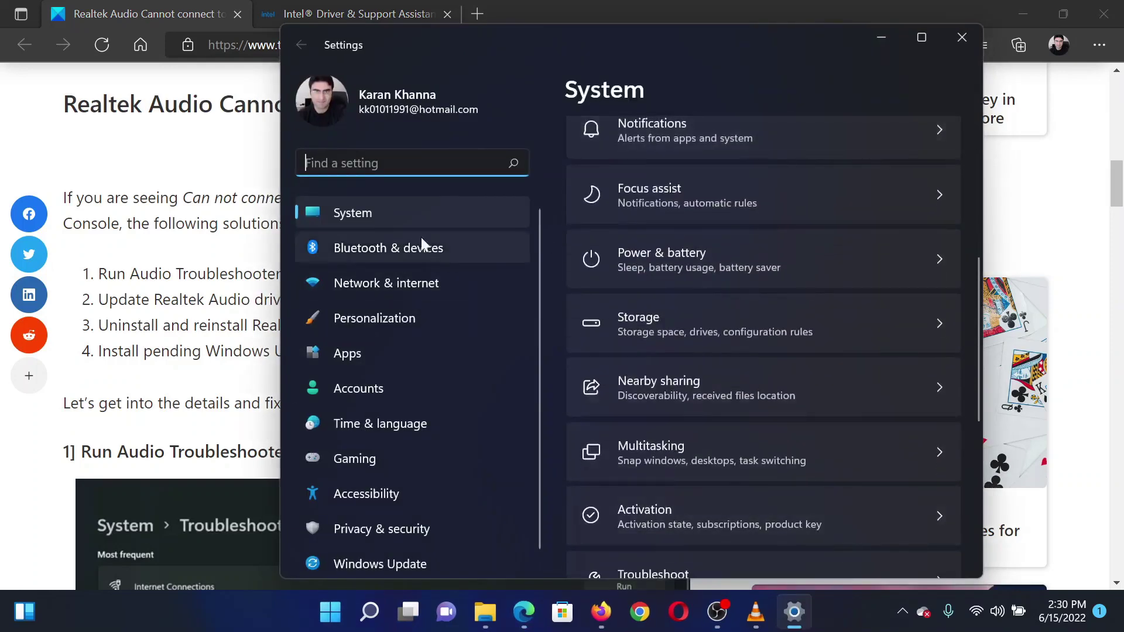
click(391, 213)
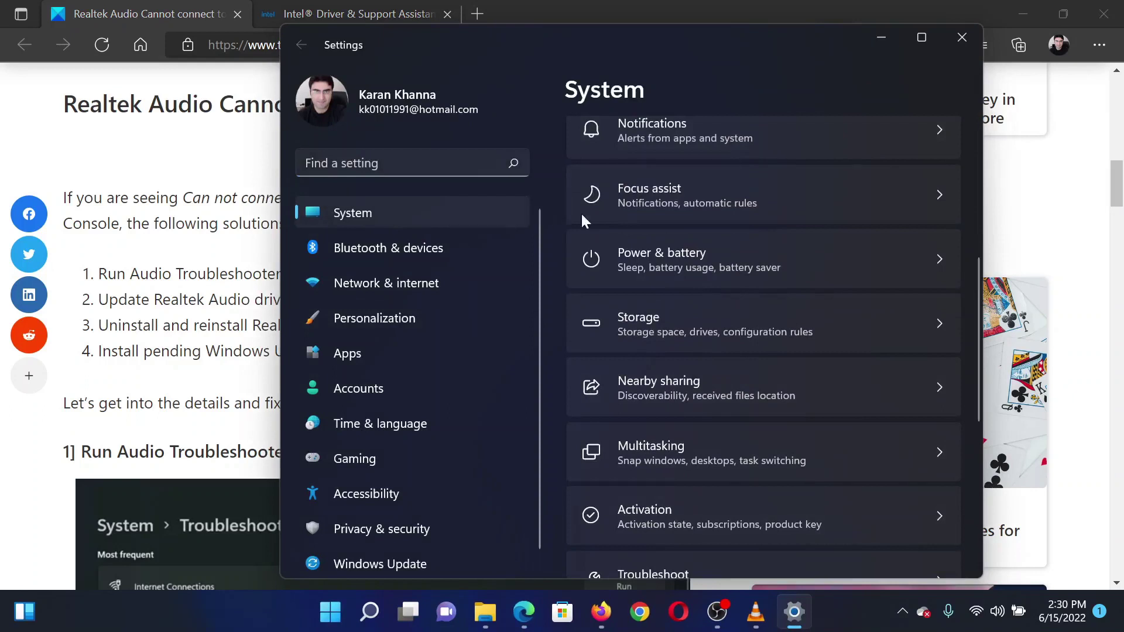
scroll(692, 373, down, 3)
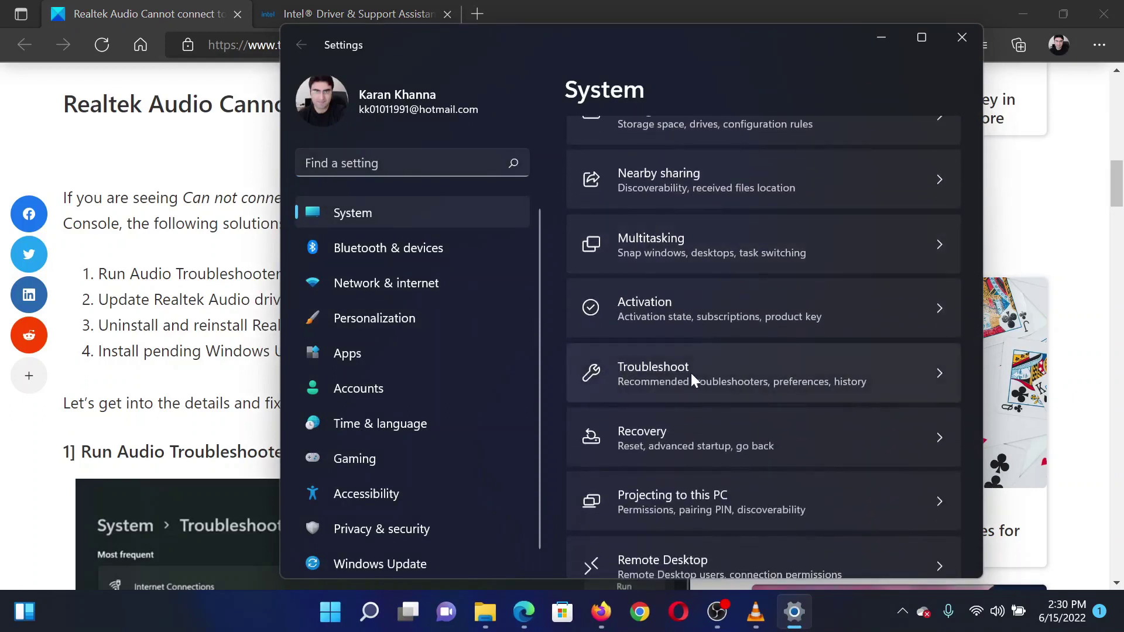
click(692, 374)
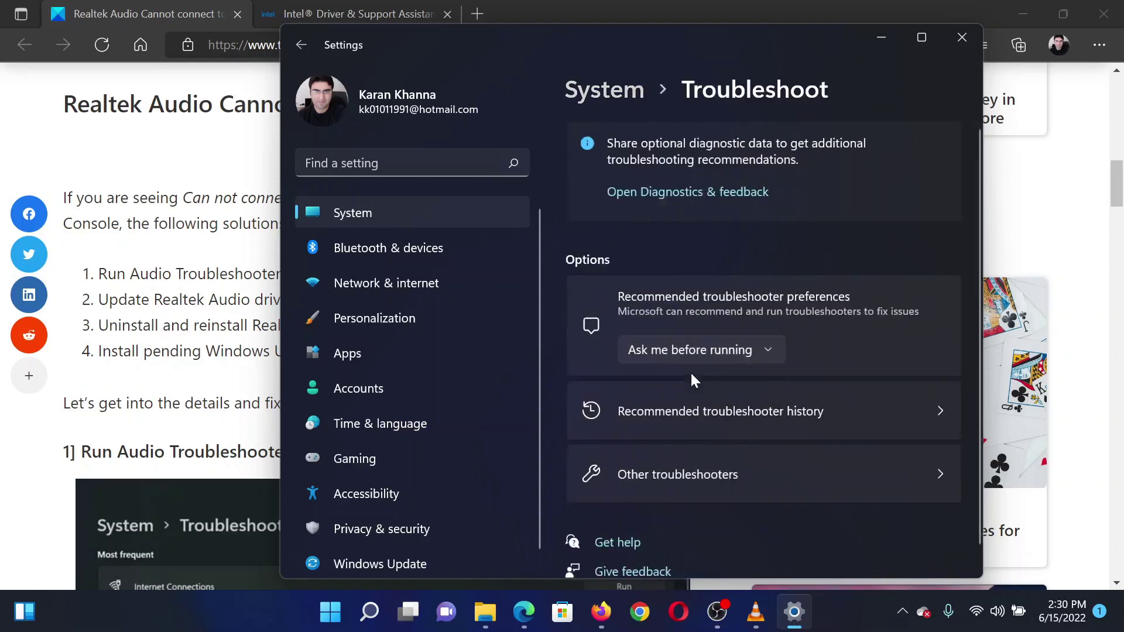
click(692, 479)
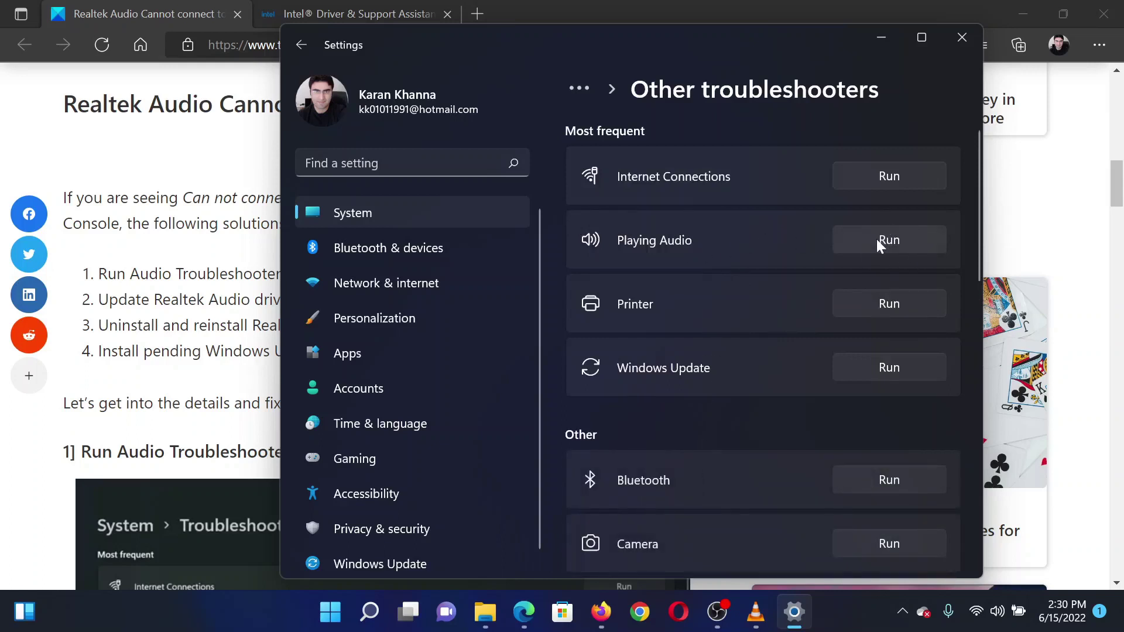
click(962, 43)
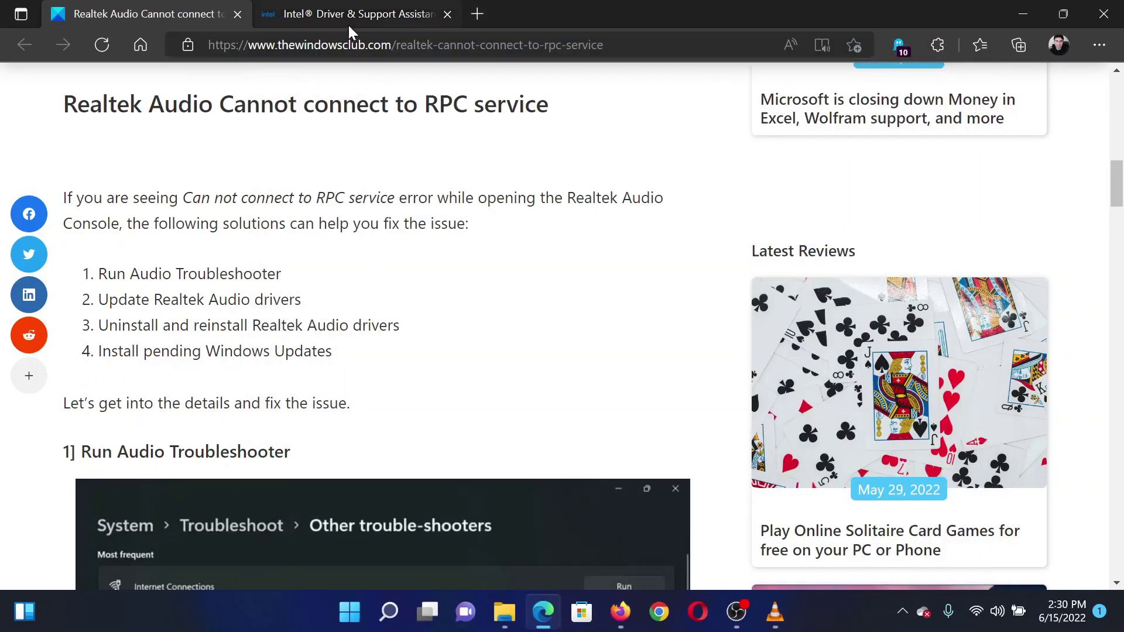
On the Intel Driver & Support Assistant page, highlight the intel.in domain and try Intel.com site search.
drag(97, 299, 109, 300)
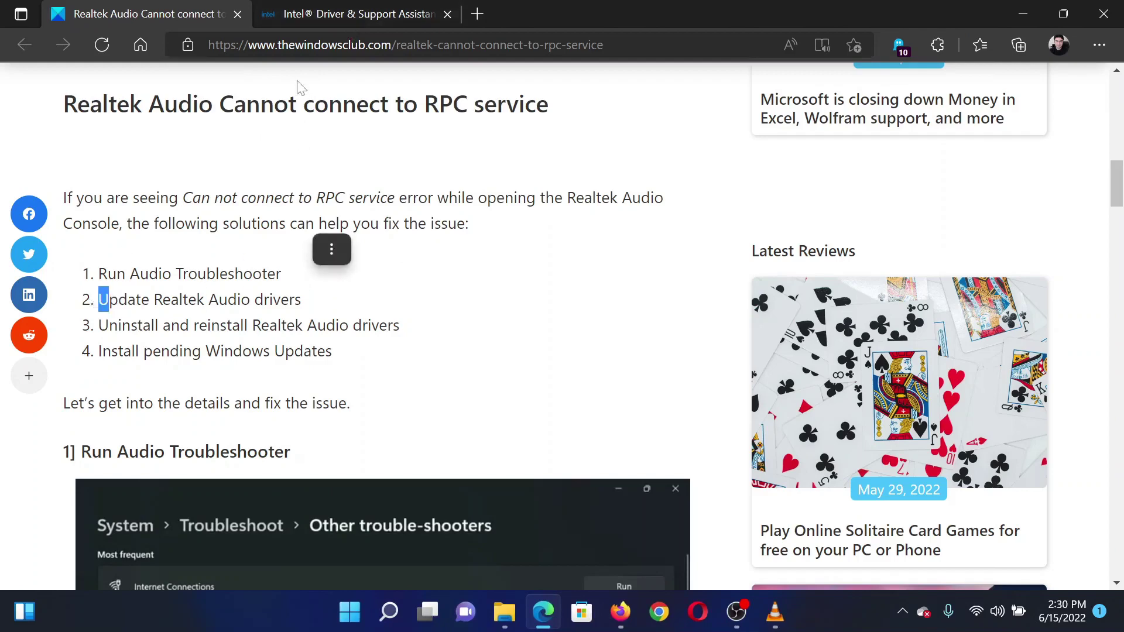
click(395, 251)
click(360, 11)
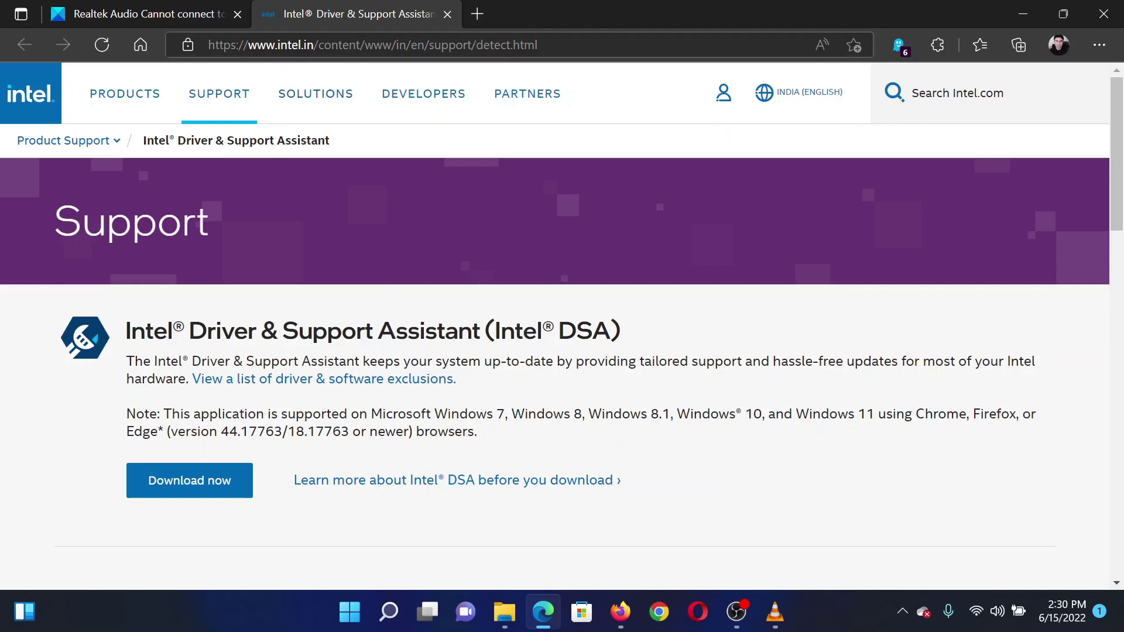
drag(277, 45, 315, 46)
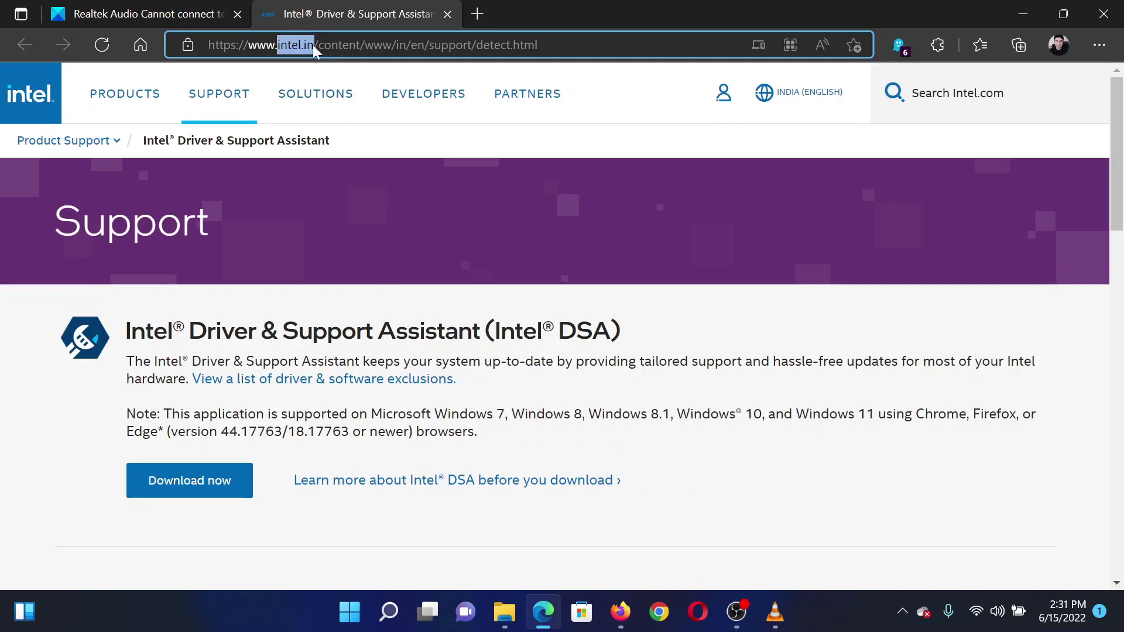
click(940, 92)
click(650, 236)
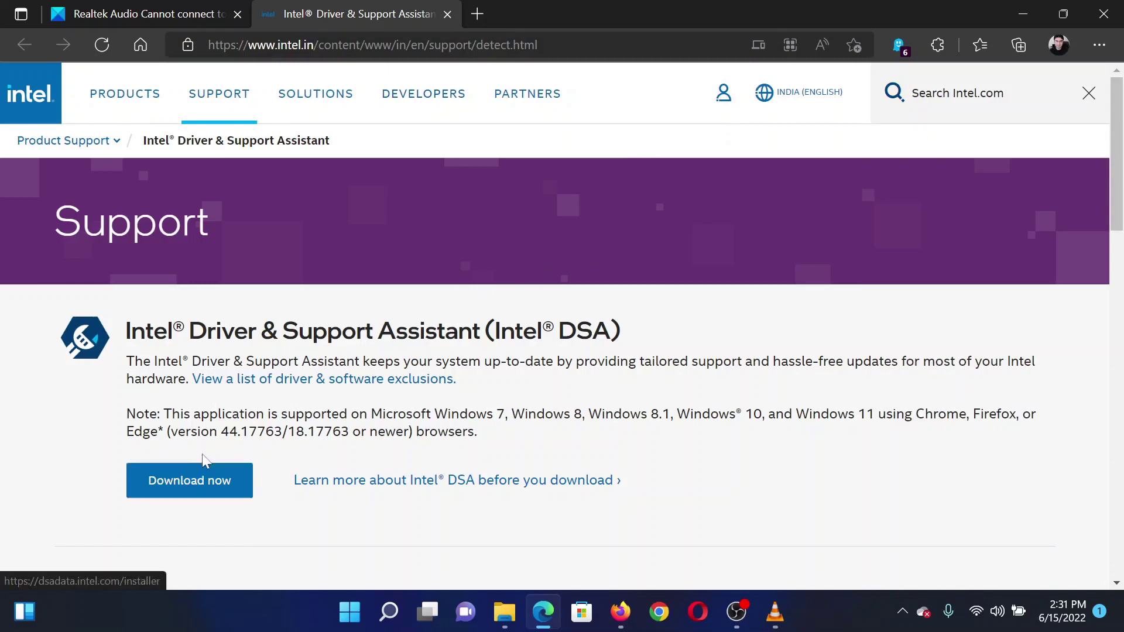
Back in the Realtek article, highlight the 'Install pending Windows Updates' fix.
click(164, 11)
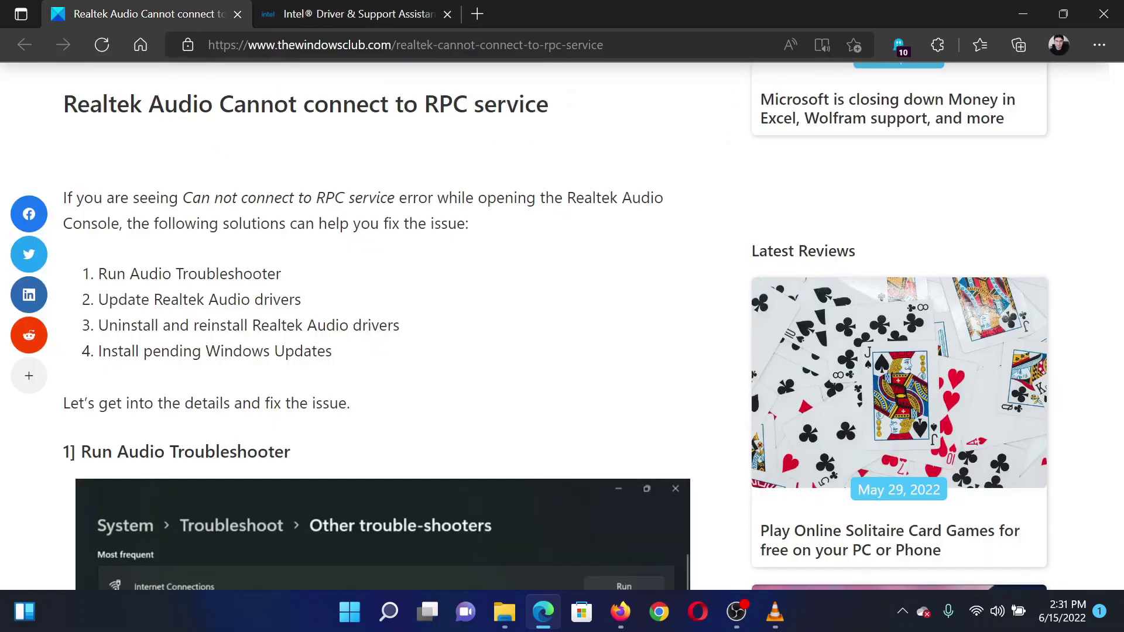
drag(98, 351, 369, 353)
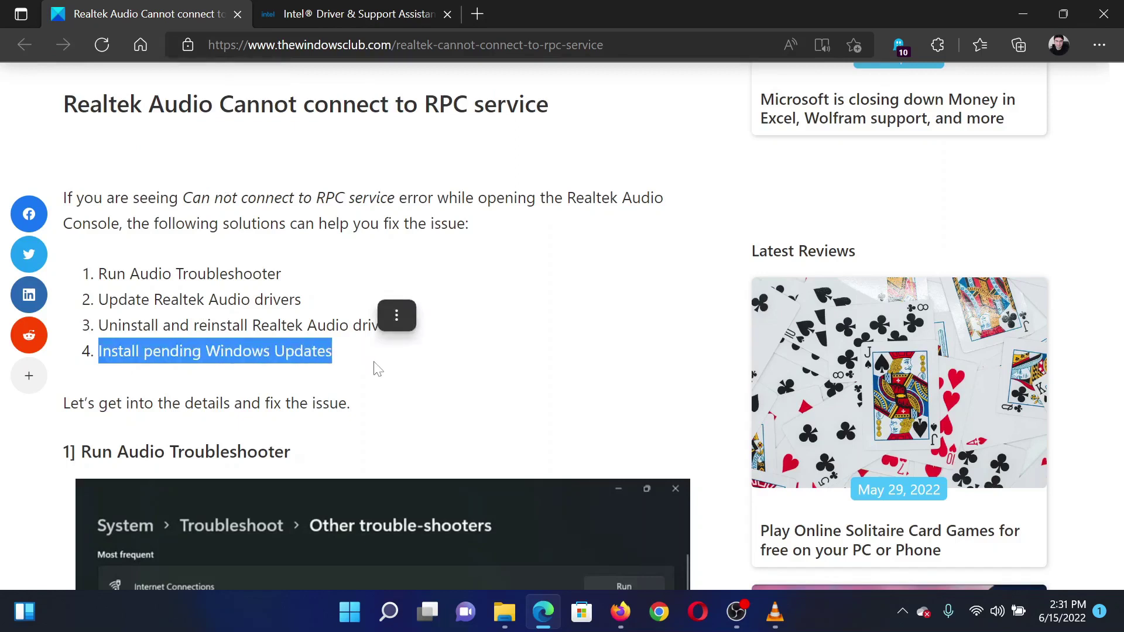
click(346, 366)
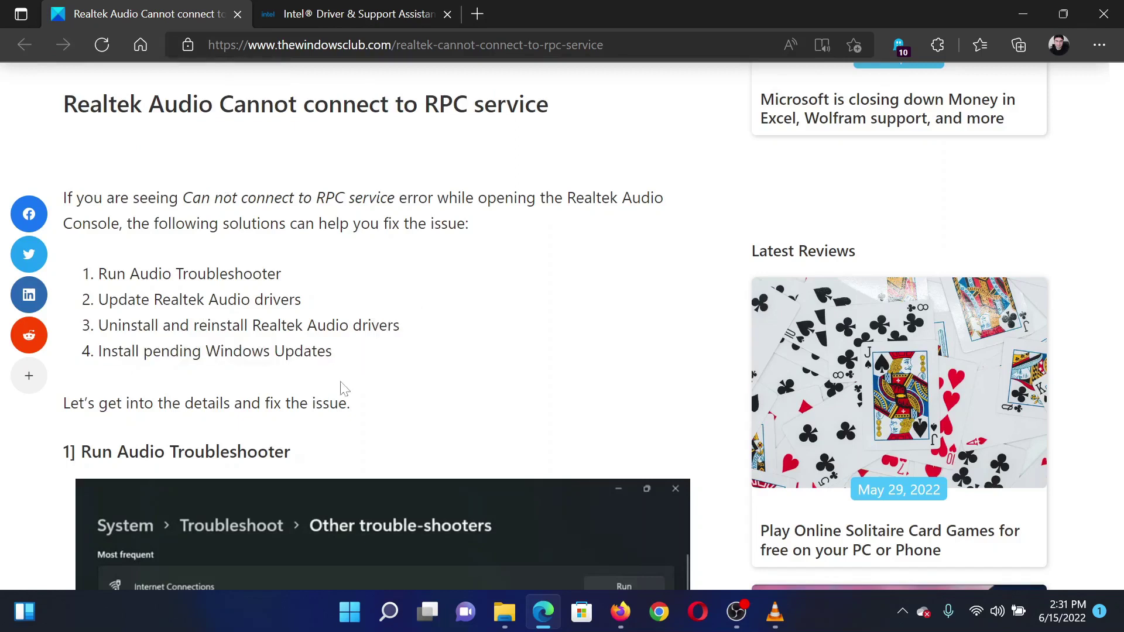
Open Settings from the Start right-click menu and go to the Windows Update page.
right_click(349, 616)
click(350, 431)
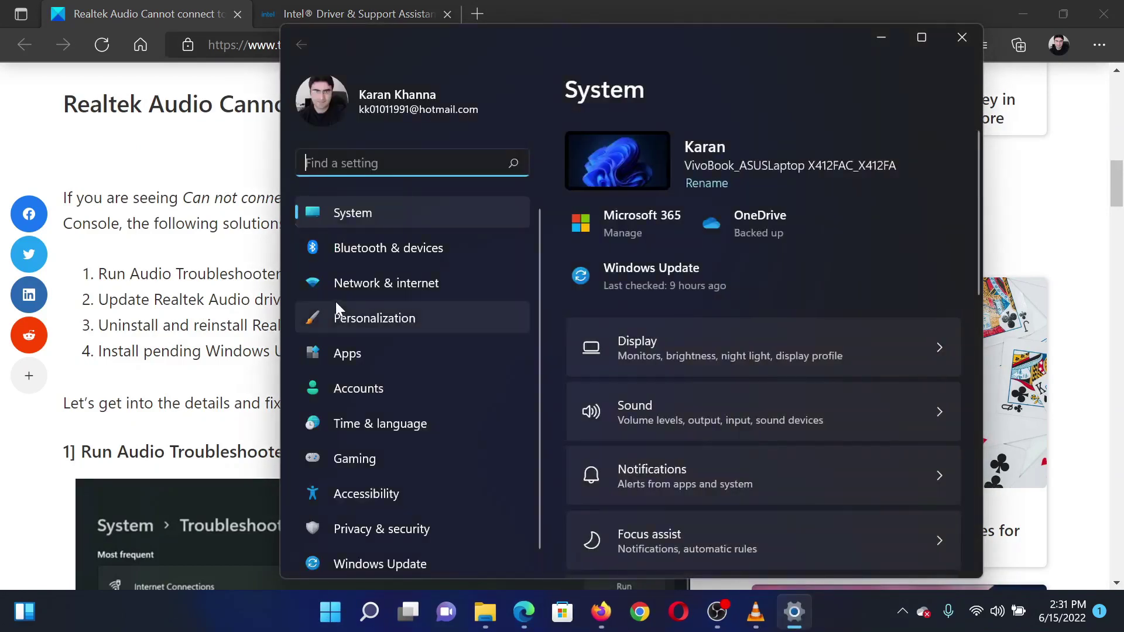
click(392, 555)
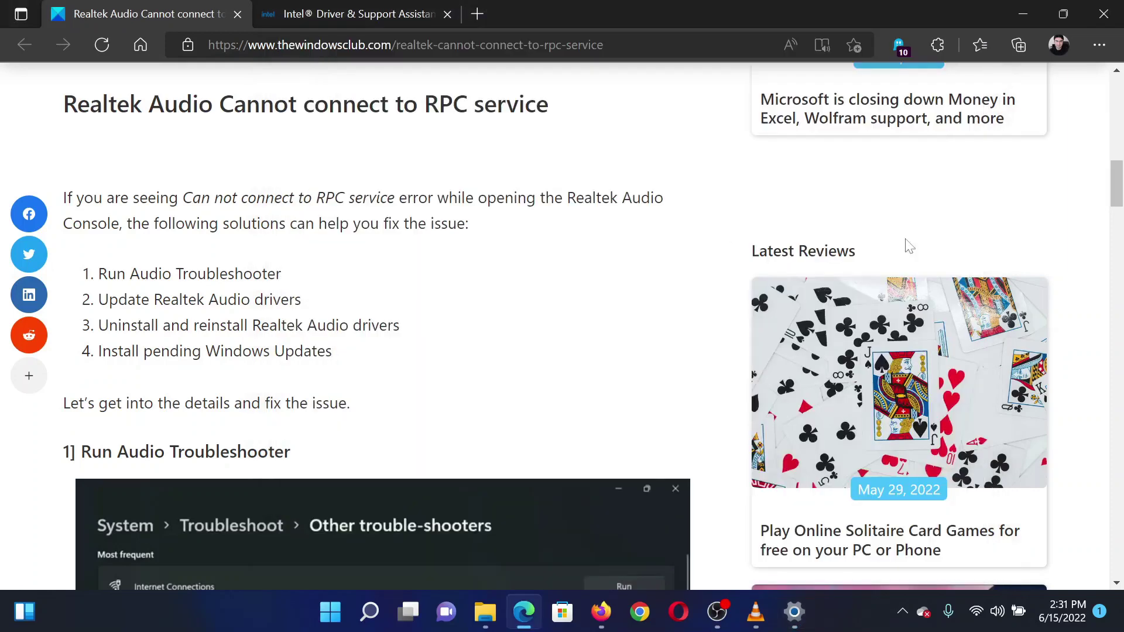
scroll(1115, 185, up, 10)
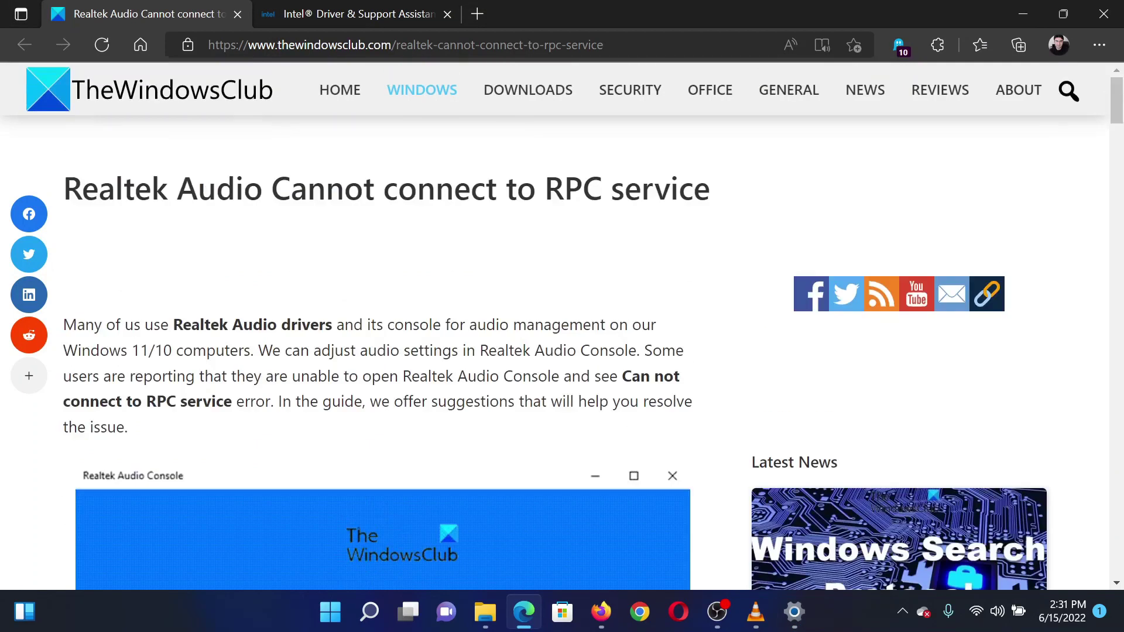